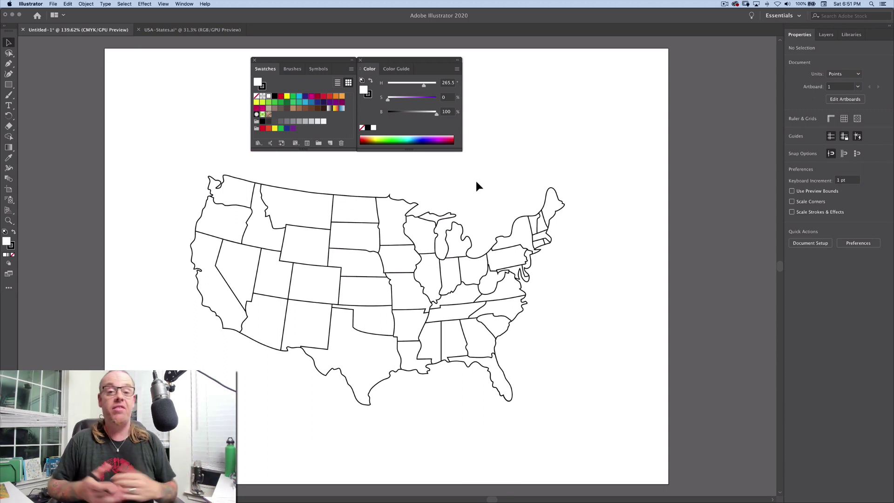
- Fill every state on the map light green and make the state borders white
left_click_drag(166, 150, 616, 433)
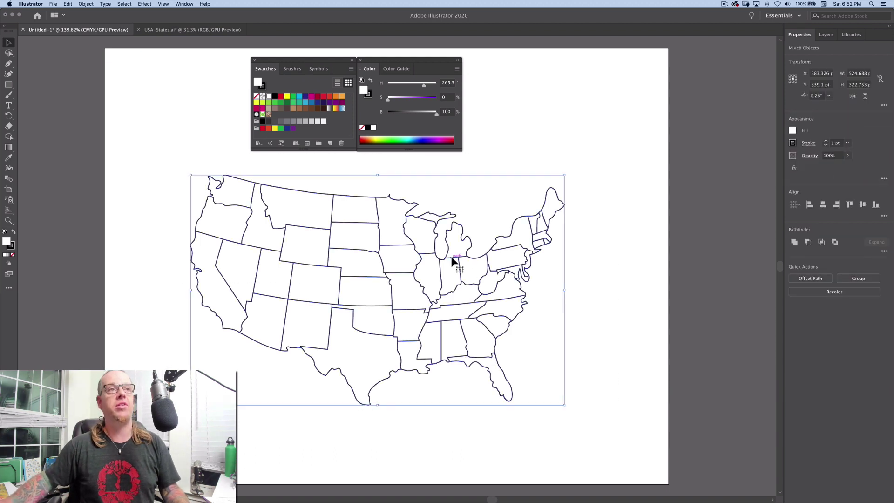
left_click(270, 104)
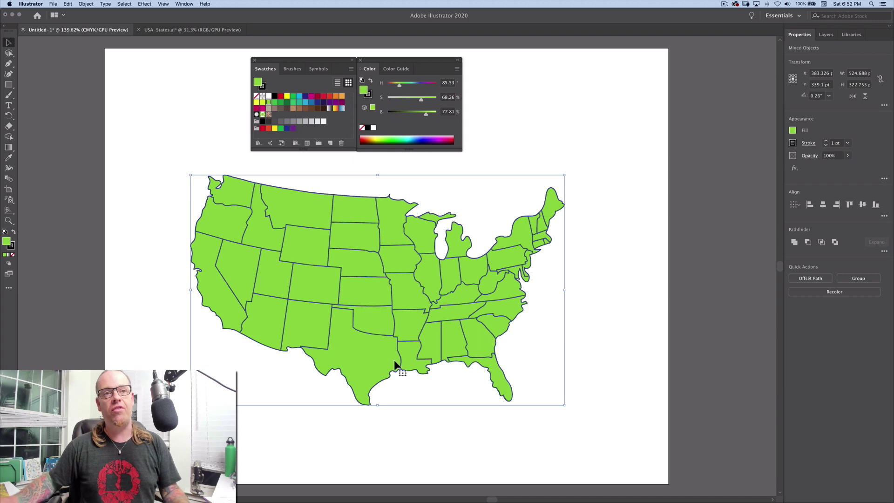
left_click(13, 248)
left_click(269, 97)
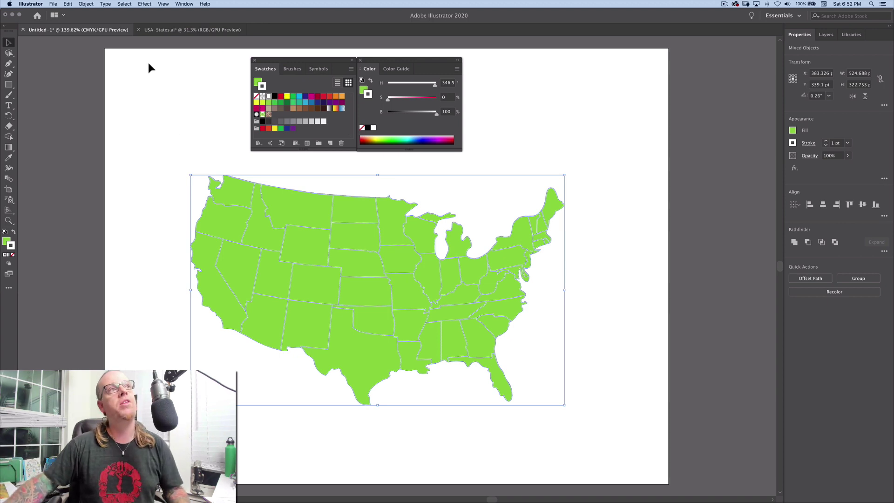
left_click(70, 4)
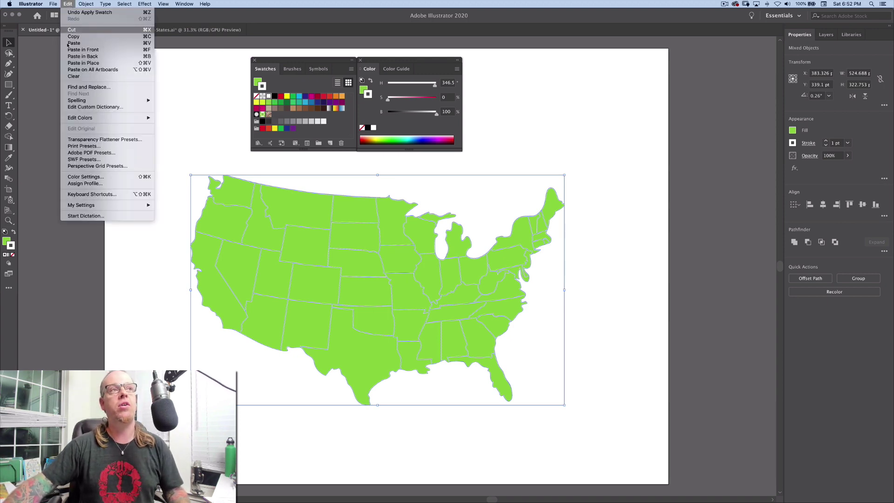
mouse_move(88, 118)
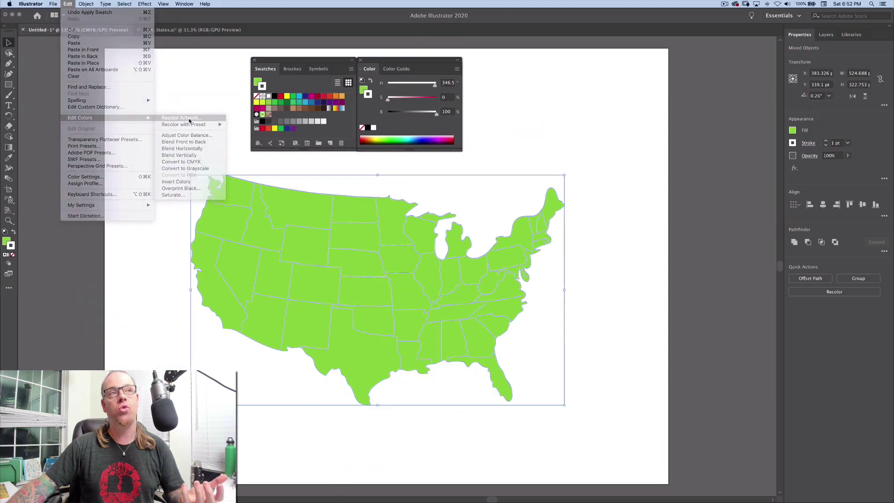
left_click(181, 118)
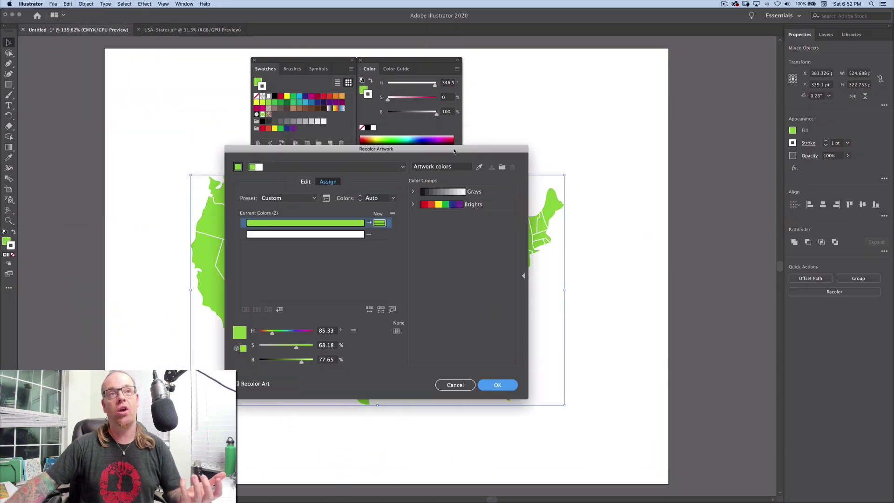
left_click_drag(454, 150, 456, 149)
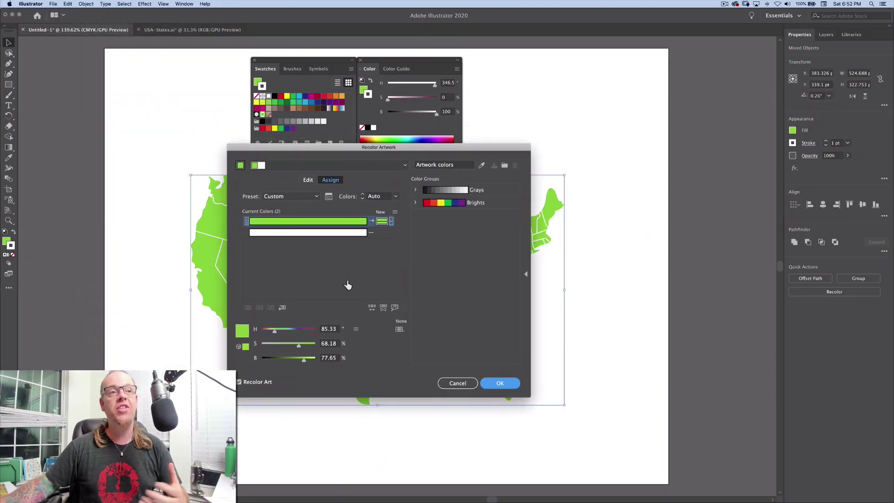
left_click(457, 385)
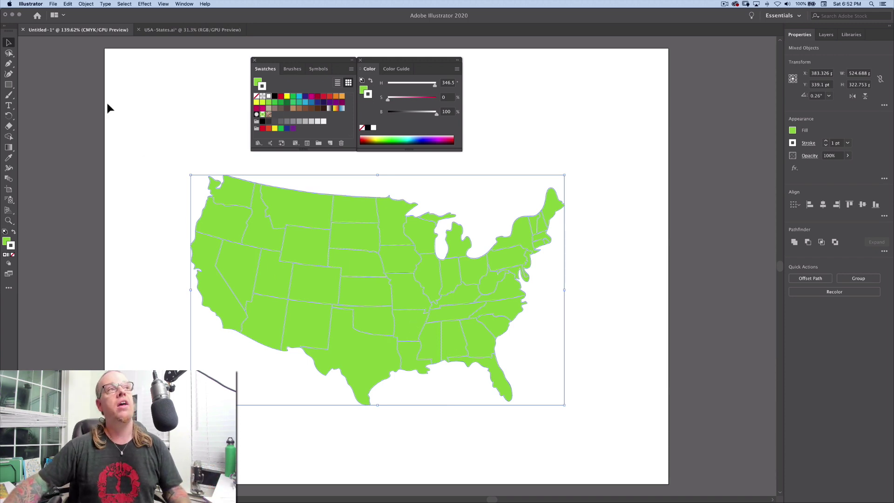
- Deselect the map and lasso the central states from Texas up through the Dakotas
left_click(168, 223)
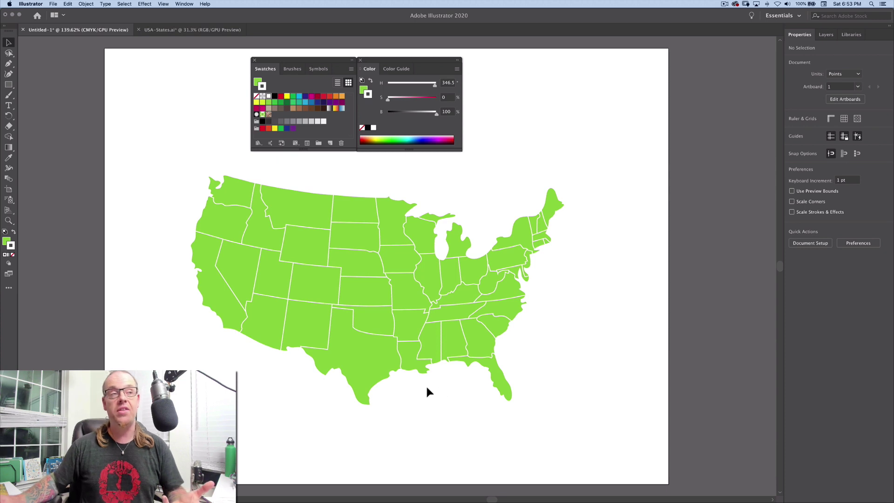
left_click(9, 54)
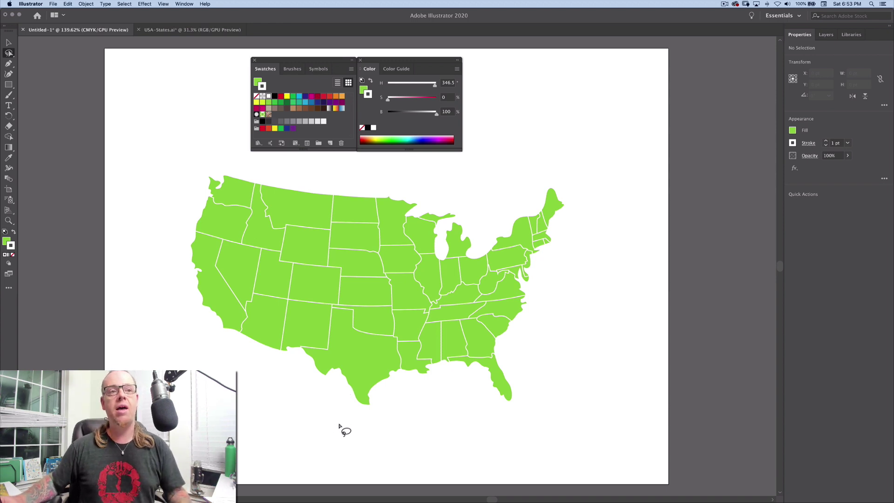
mouse_move(339, 424)
left_mouse_down()
mouse_move(357, 306)
mouse_move(349, 261)
mouse_move(351, 241)
mouse_move(369, 240)
mouse_move(387, 425)
mouse_move(333, 426)
left_mouse_up()
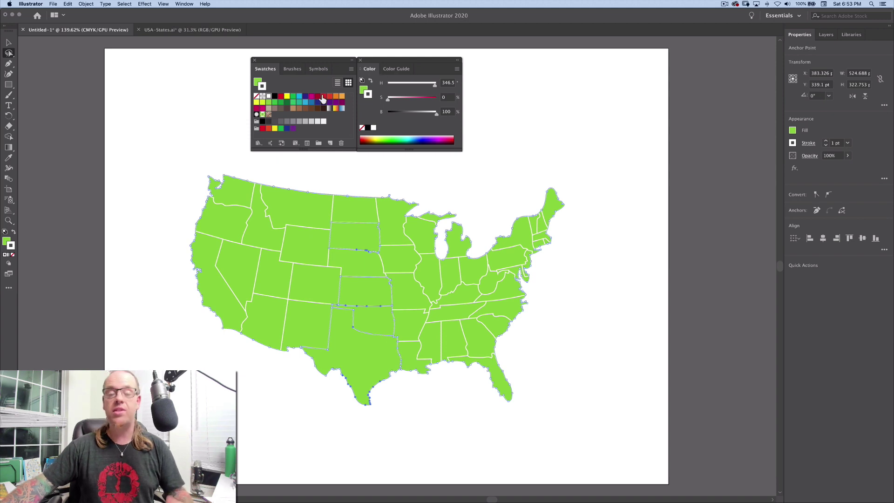
- Make the fill active in the Color panel and bring up its colour harmony options
left_click(185, 4)
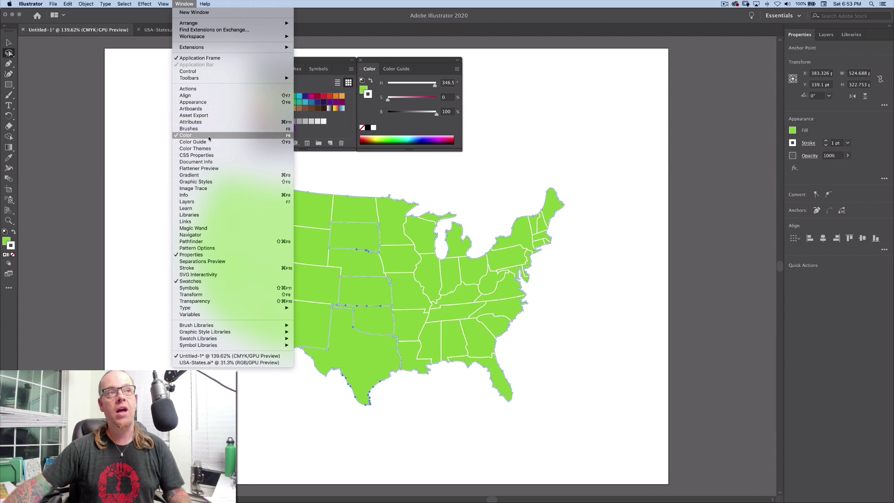
key("Escape")
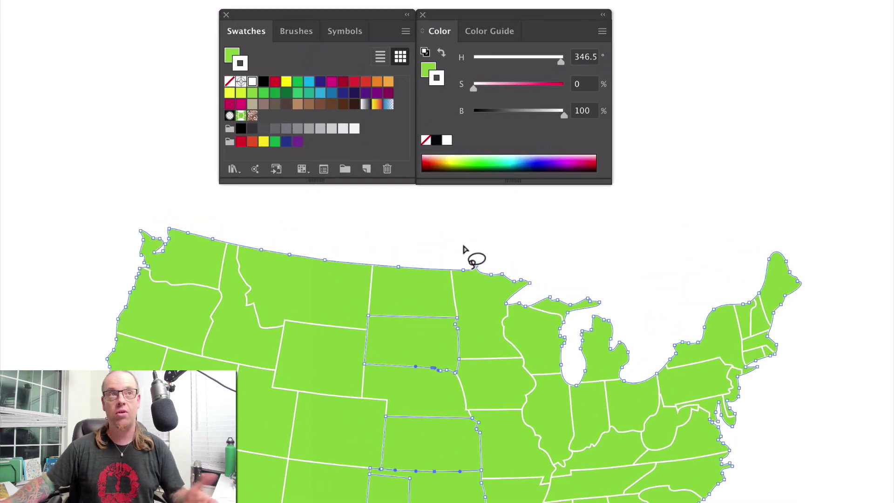
left_click(426, 70)
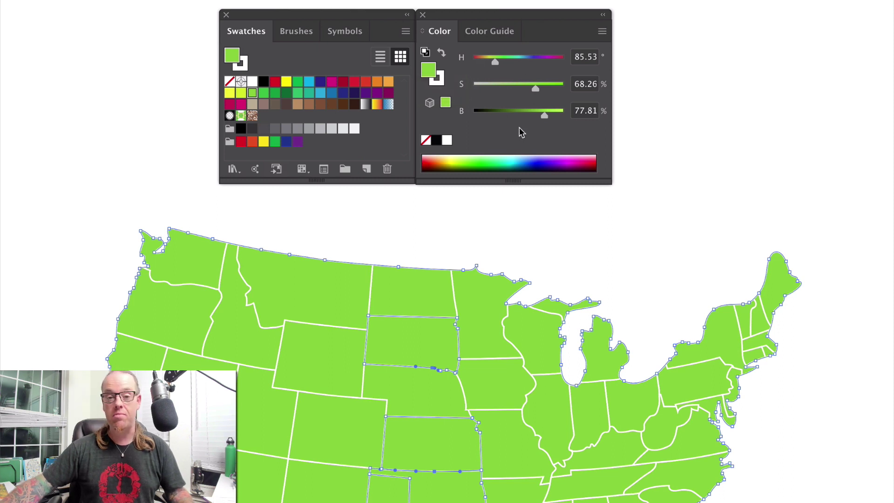
left_click(602, 32)
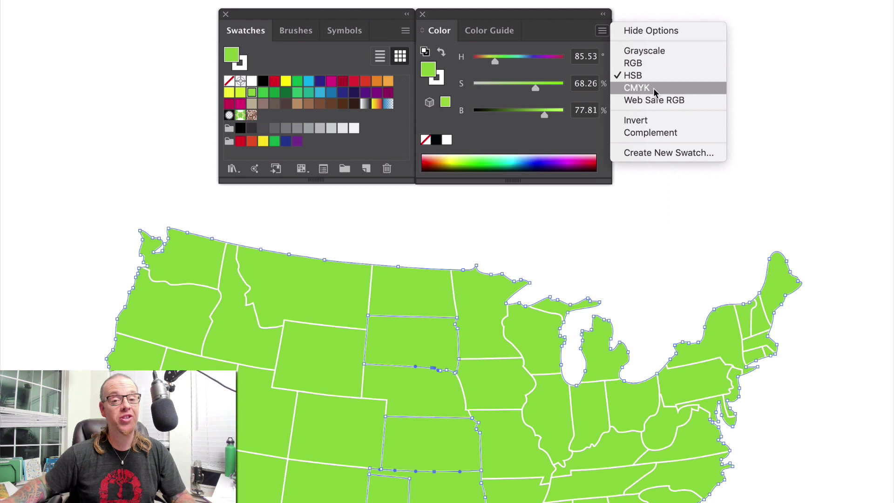
- Apply Complement to the selected central states' fill
left_click(682, 133)
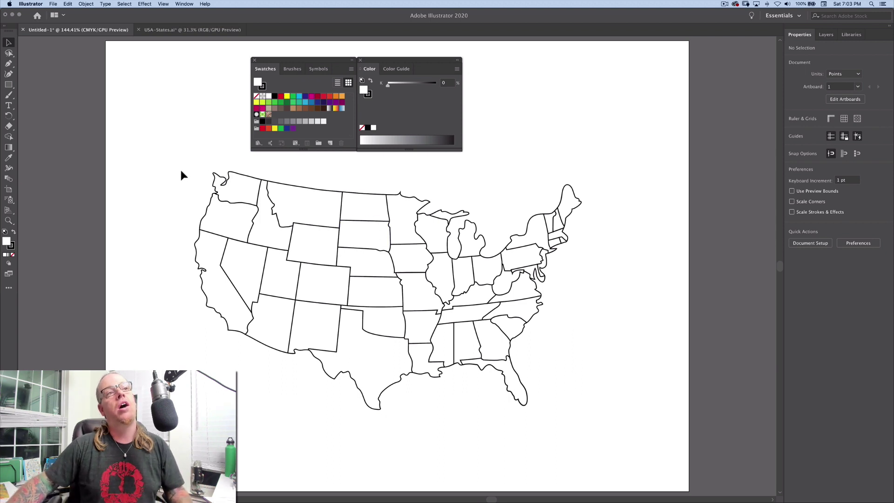
- Fill all states blue and make the state borders white
left_click_drag(180, 156, 624, 419)
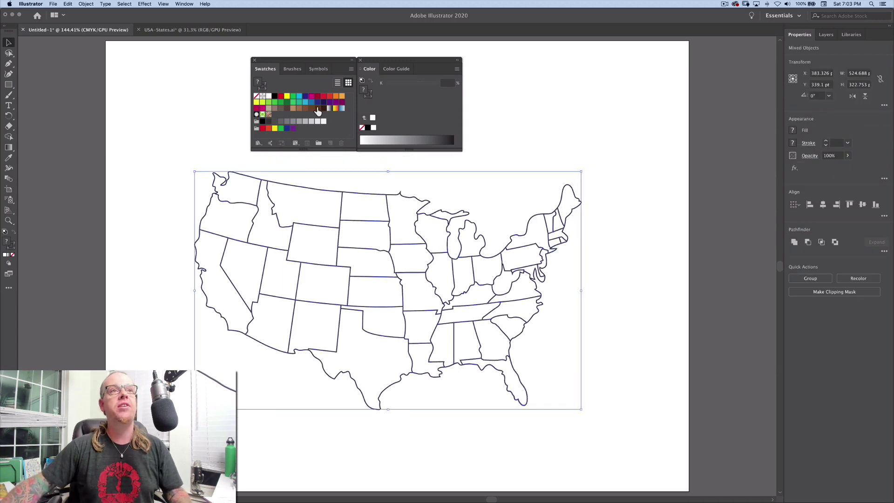
left_click_drag(394, 291, 428, 339)
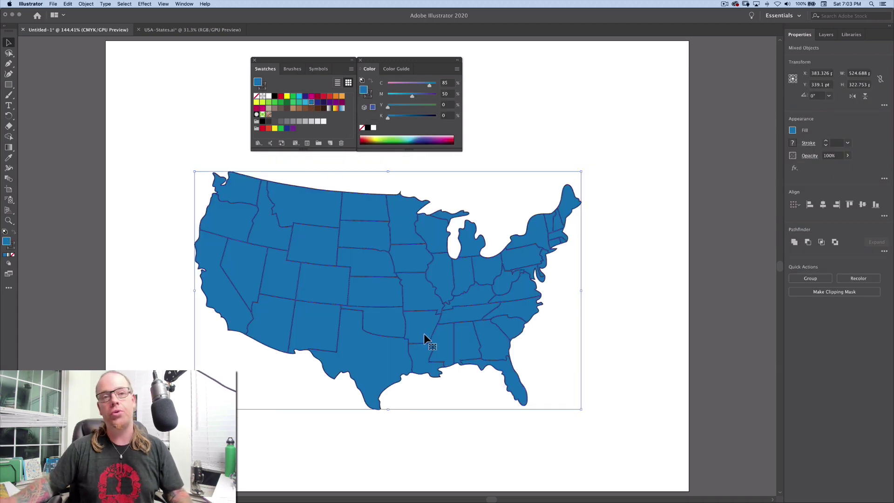
key("x")
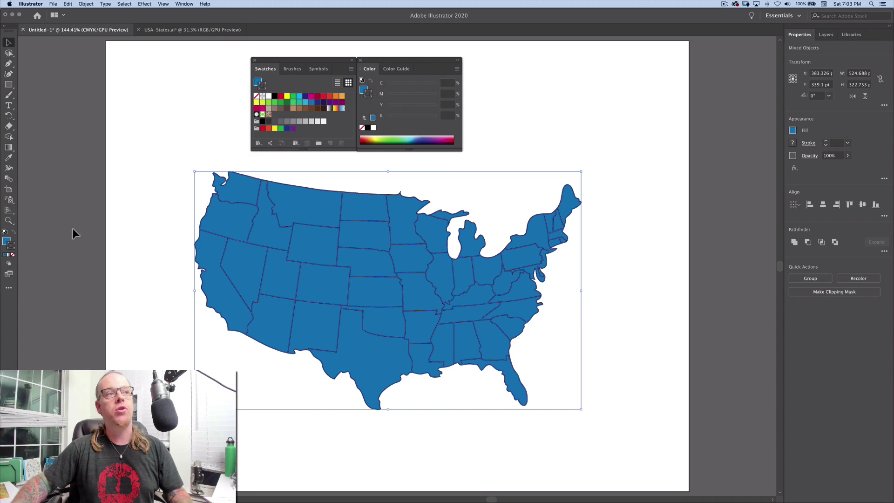
left_click(268, 96)
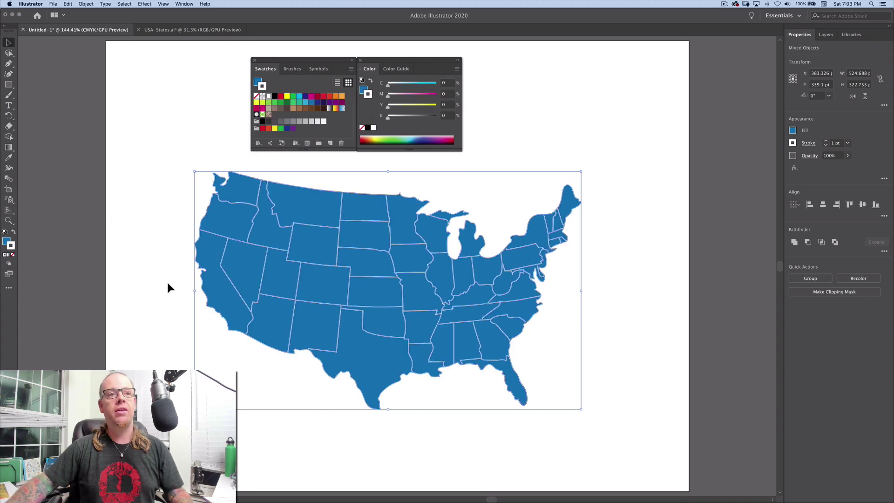
- Give Texas, Oklahoma, Kansas and Nebraska blue's complement, a burnt orange fill
left_click(163, 302)
left_click(364, 349)
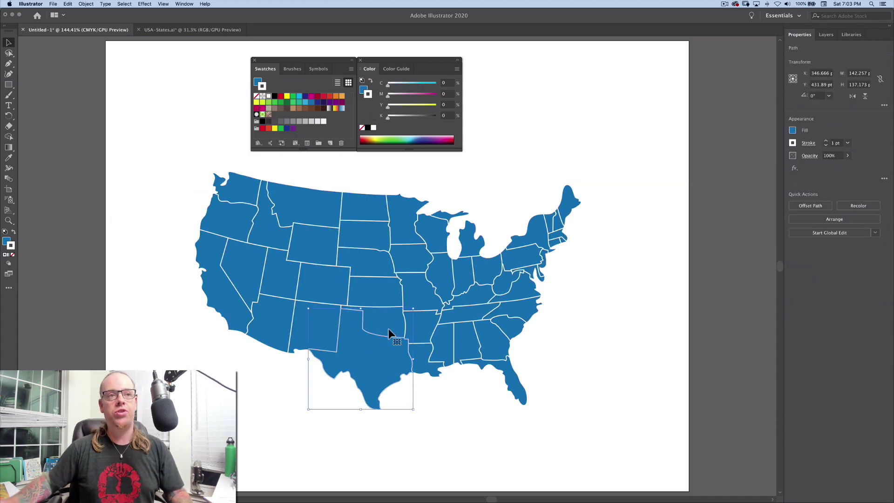
left_click(386, 324, "shift")
left_click(373, 269, "shift")
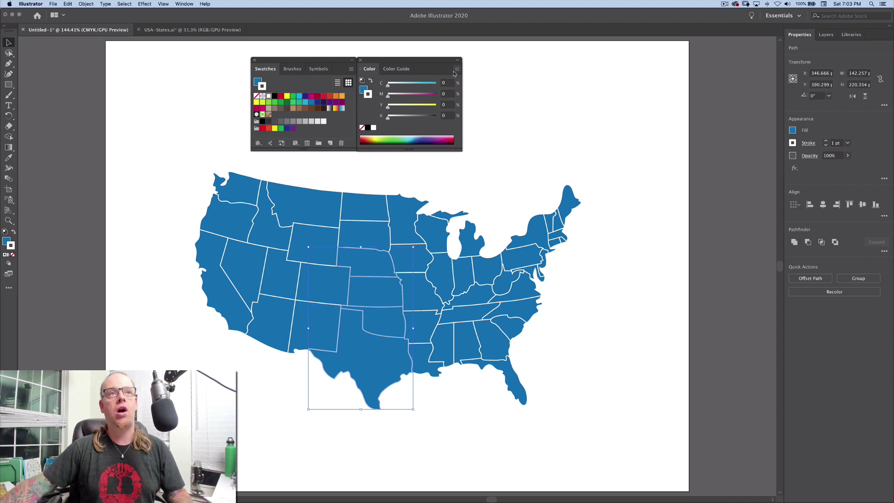
left_click(362, 88)
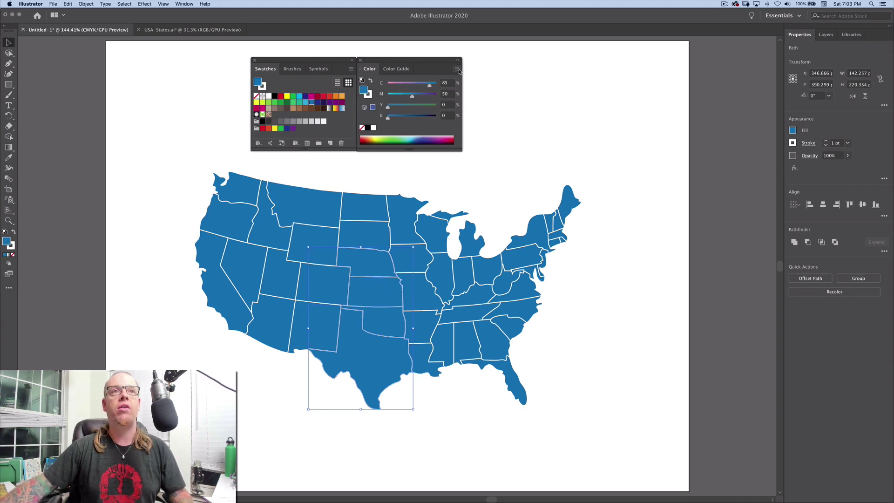
left_click(456, 68)
left_click(503, 124)
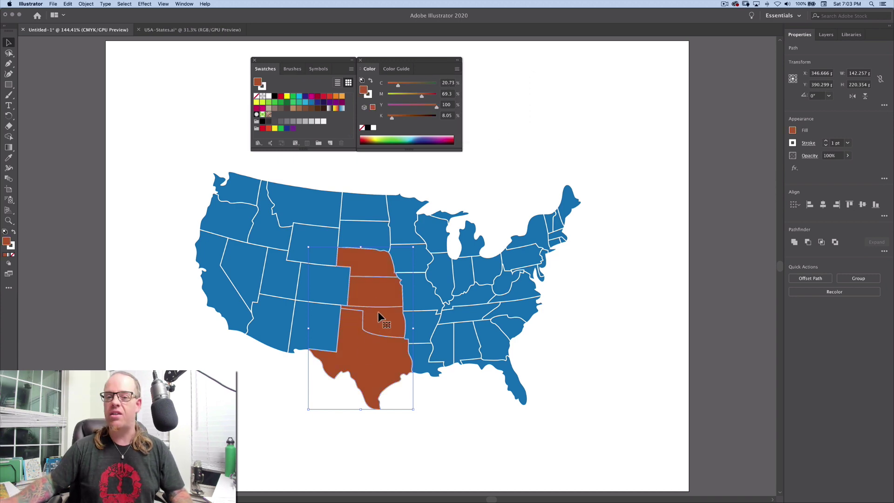
key("super+shift+a")
left_click_drag(371, 328, 445, 348)
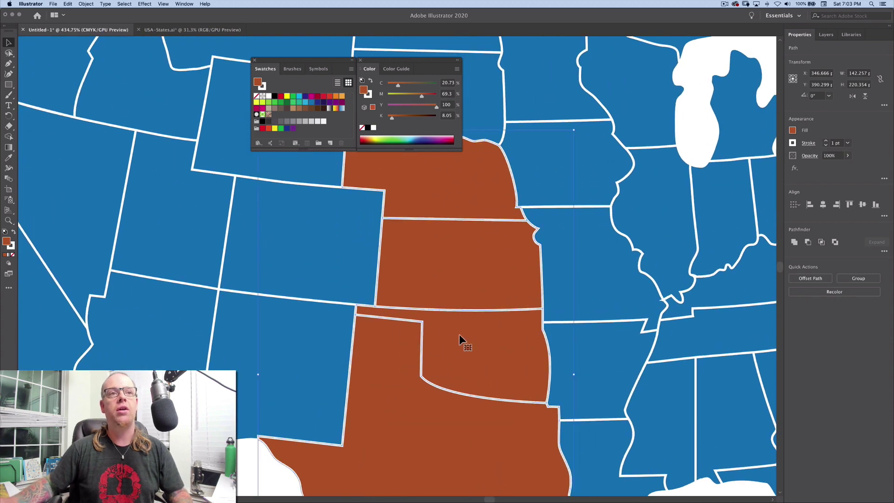
- Fill New Mexico and Colorado with the complementary lighter orange, then clear the selection
left_click(242, 352)
left_click(318, 249, "shift")
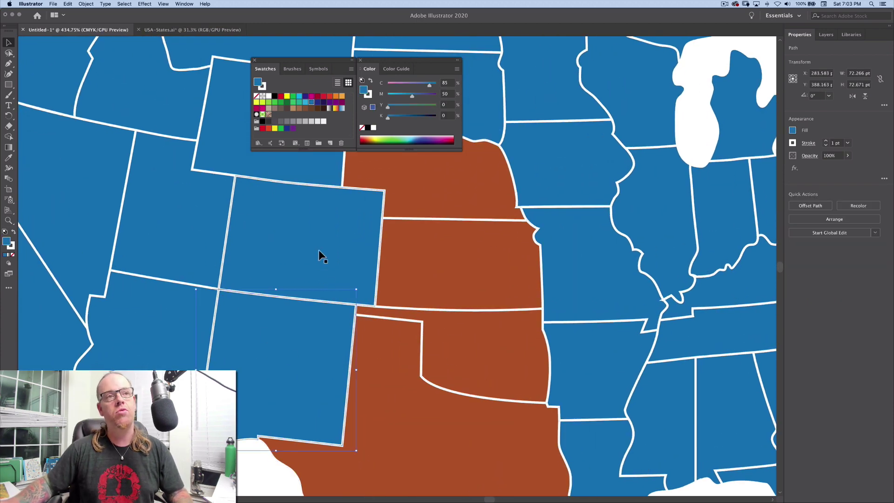
left_click(457, 70)
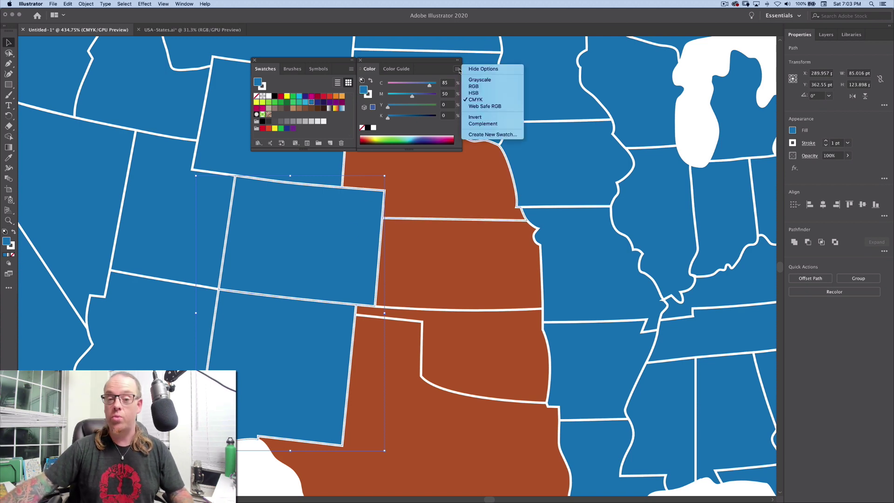
left_click(483, 124)
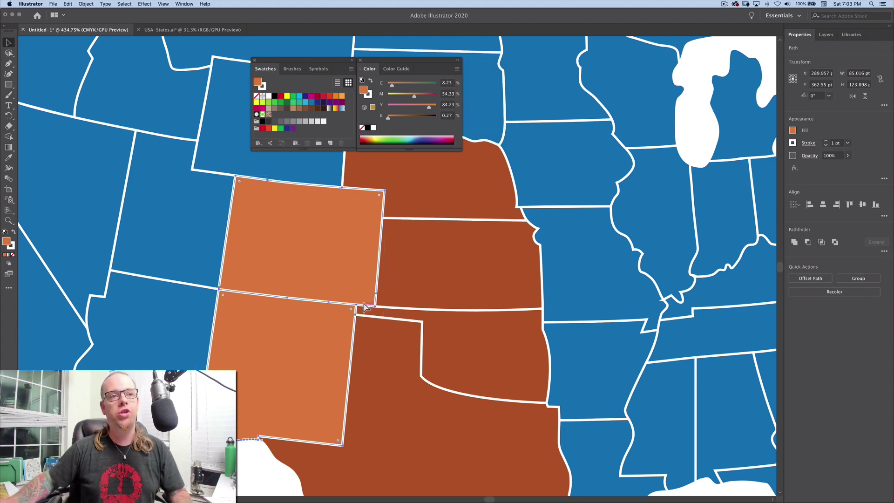
key("super+space")
left_click_drag(357, 300, 466, 331)
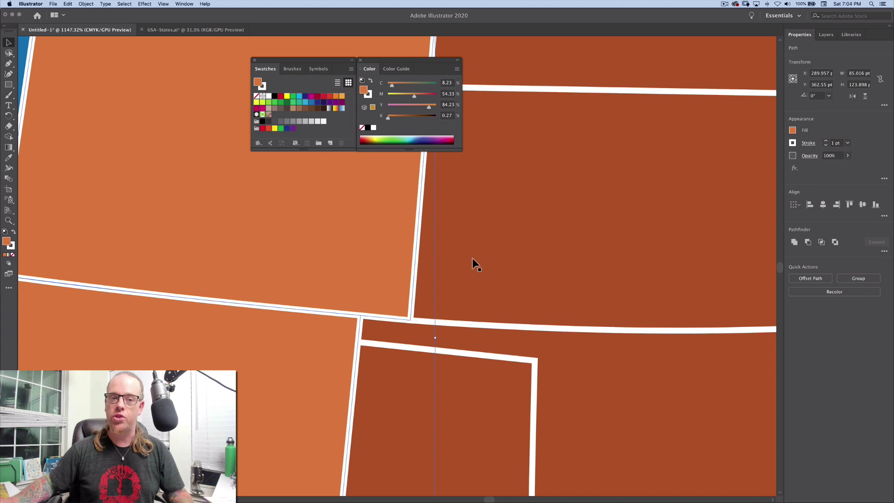
key("super+shift+a")
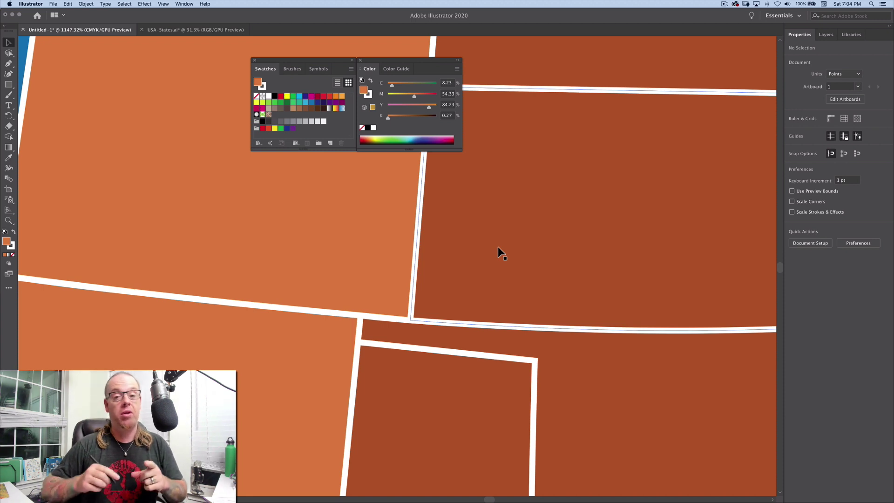
key("super+0")
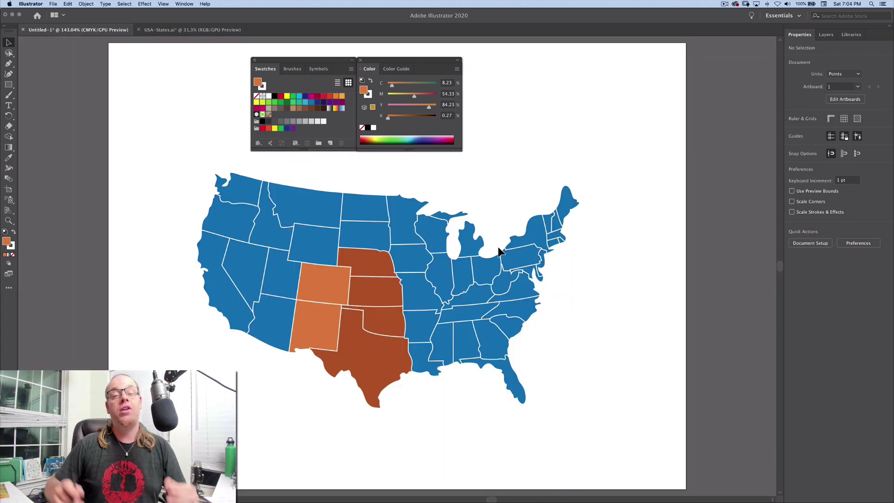